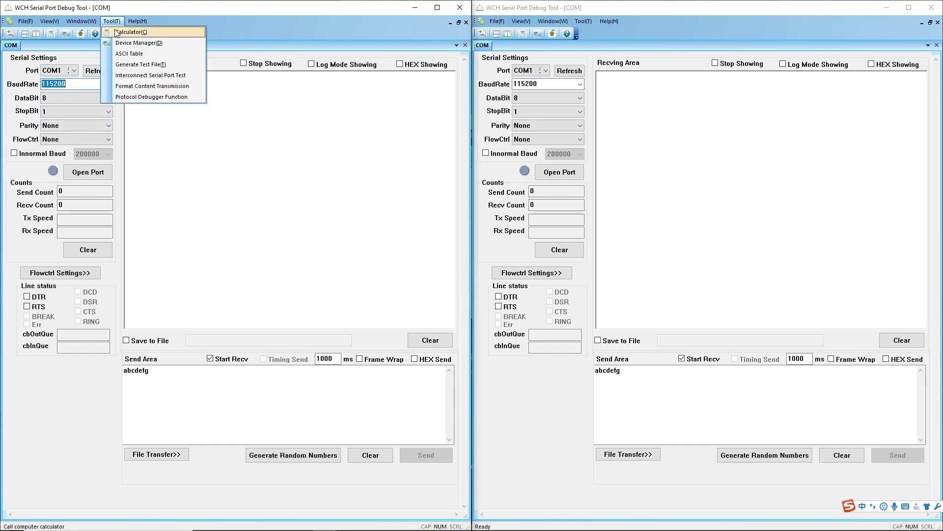
- Confirm in Device Manager that CH9102 is on COM3 and CP210x on COM4, then close it
{"action": "left_click", "coordinate": [122, 43]}
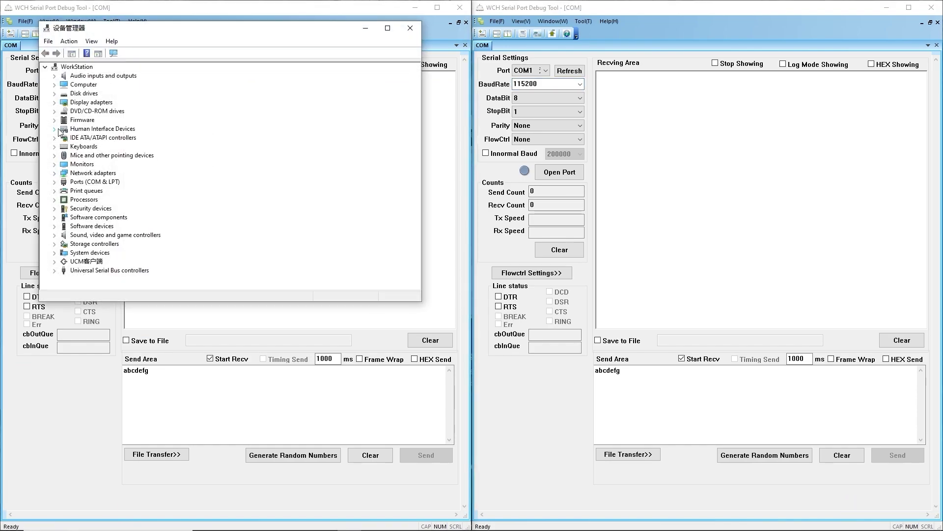
{"action": "left_click", "coordinate": [54, 181]}
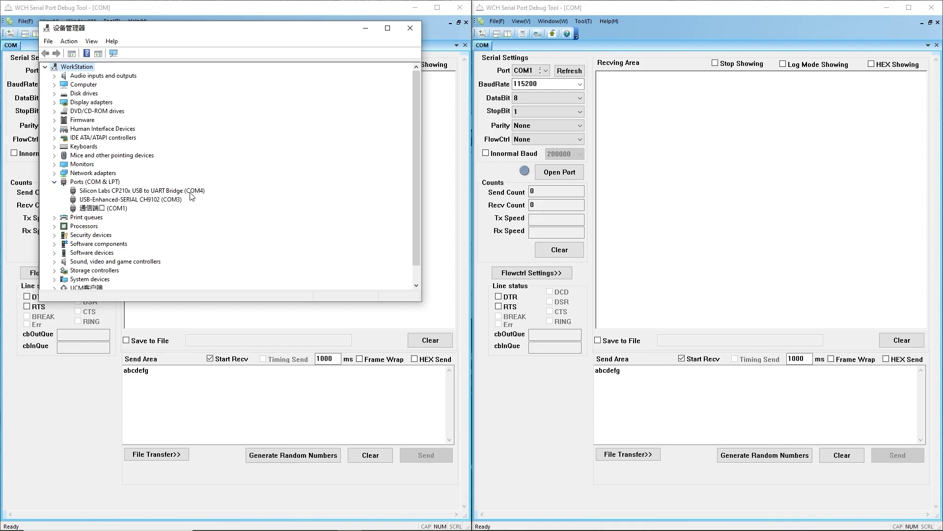
{"action": "left_click", "coordinate": [138, 191]}
{"action": "left_click", "coordinate": [169, 201]}
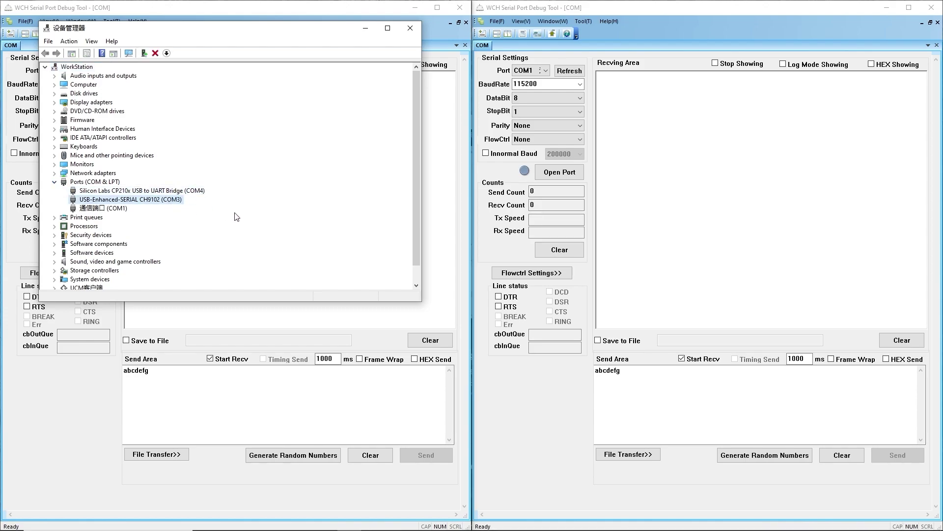
{"action": "left_click", "coordinate": [411, 28]}
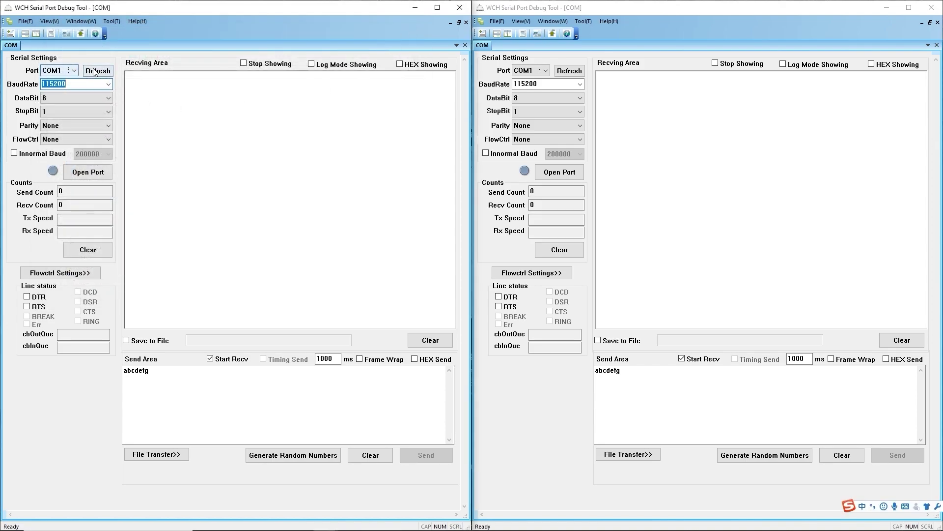
- Set the first tool's port to COM3 and the second tool's port to COM4
{"action": "left_click", "coordinate": [74, 71]}
{"action": "left_click", "coordinate": [74, 89]}
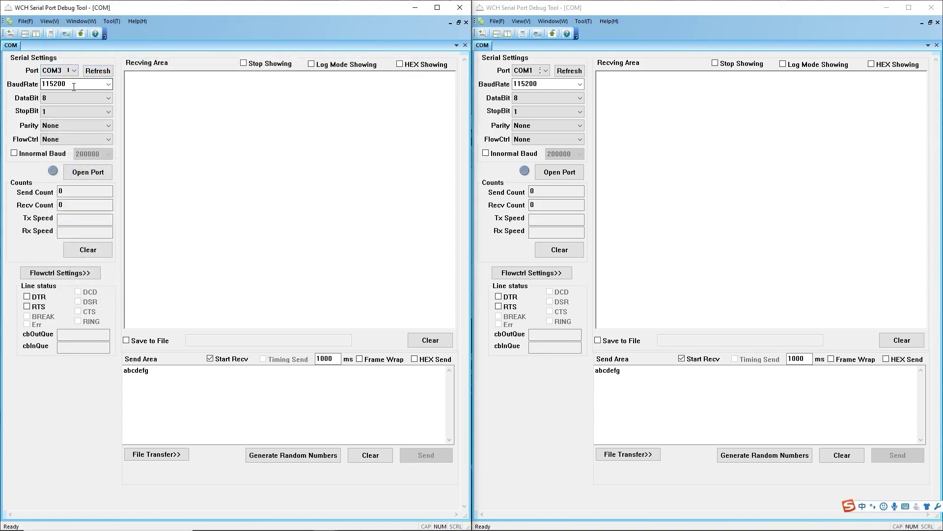
{"action": "left_click", "coordinate": [568, 72]}
{"action": "left_click", "coordinate": [545, 70]}
{"action": "left_click", "coordinate": [539, 96]}
- Open COM3 and COM4, each at 1843200 baud
{"action": "left_click", "coordinate": [108, 84]}
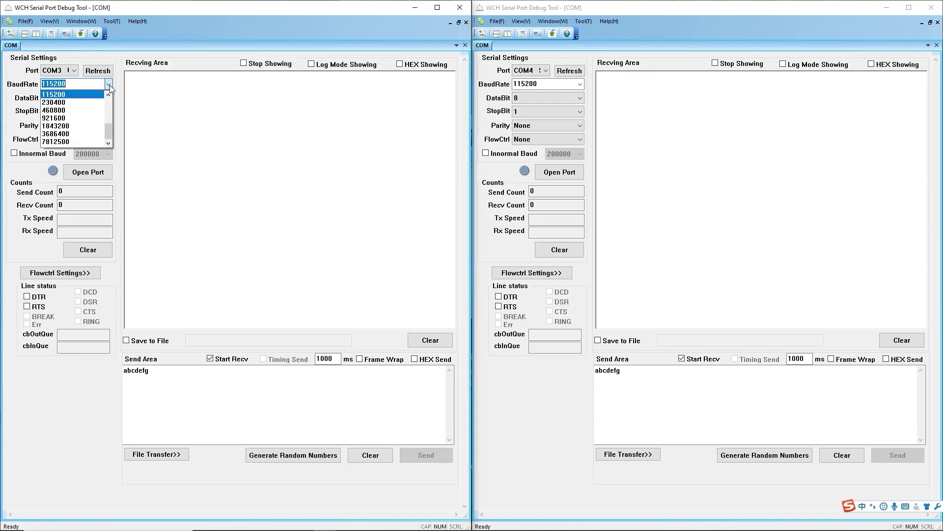
{"action": "left_click", "coordinate": [93, 126]}
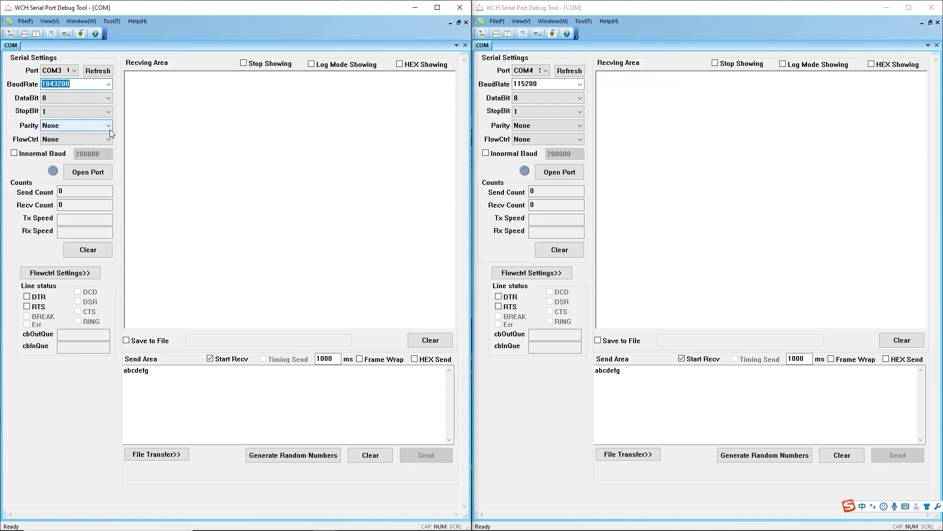
{"action": "left_click", "coordinate": [94, 175]}
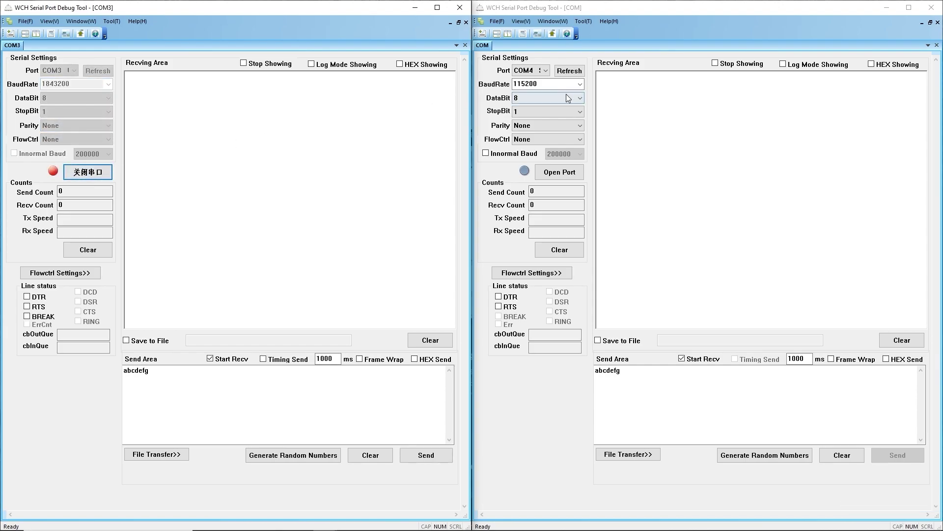
{"action": "left_click", "coordinate": [579, 84]}
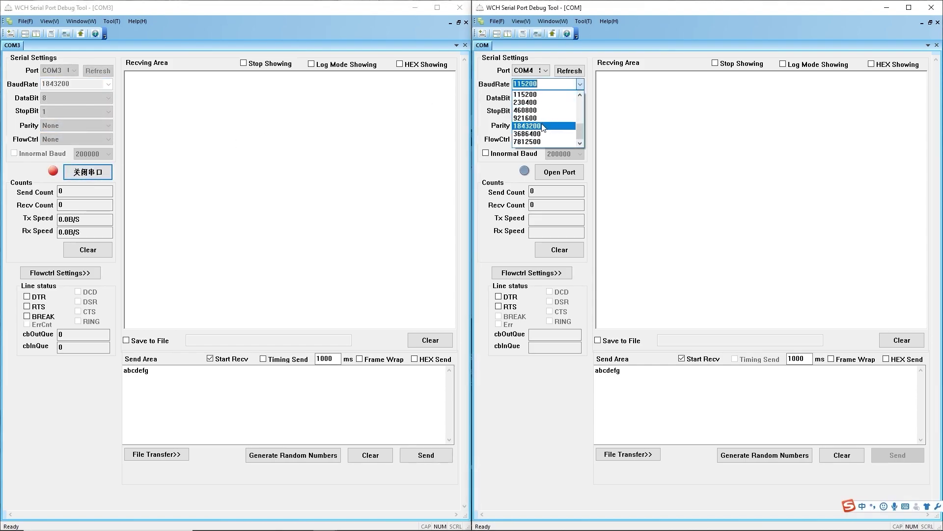
{"action": "left_click", "coordinate": [561, 126]}
{"action": "left_click", "coordinate": [560, 172]}
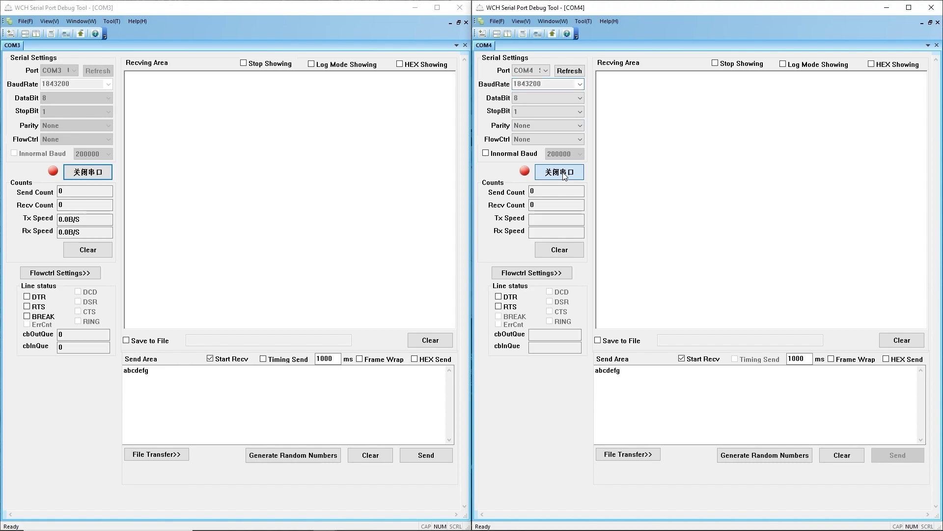
- Tick Stop Showing on both ports and reveal COM3's file-transfer options
{"action": "left_click", "coordinate": [716, 63]}
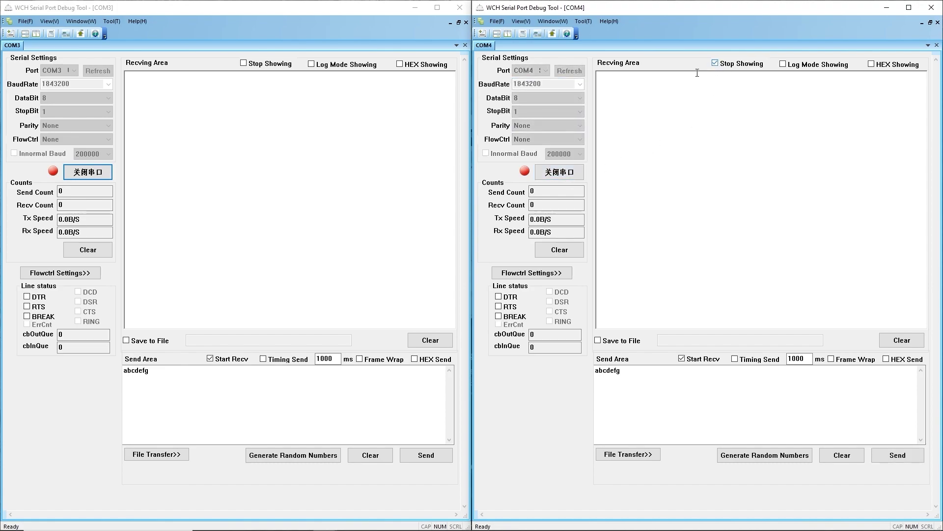
{"action": "left_click", "coordinate": [244, 63]}
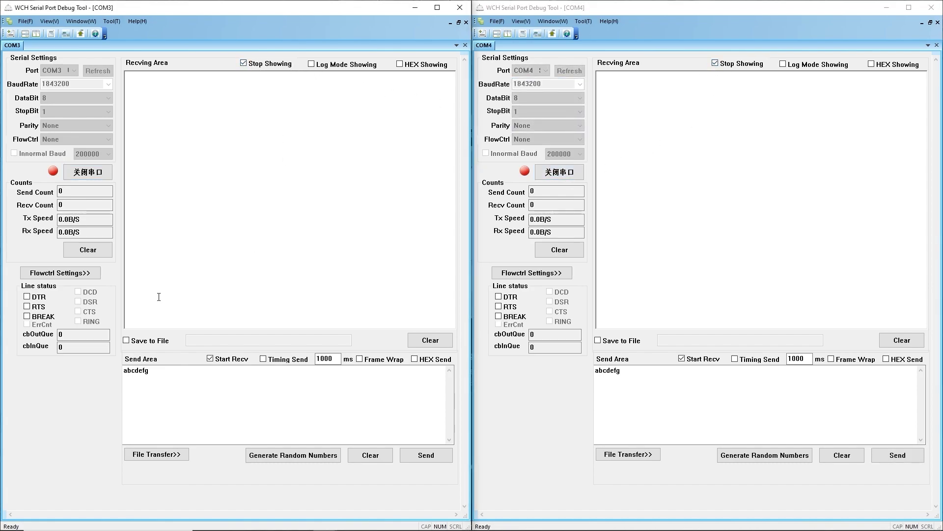
{"action": "left_click", "coordinate": [157, 455]}
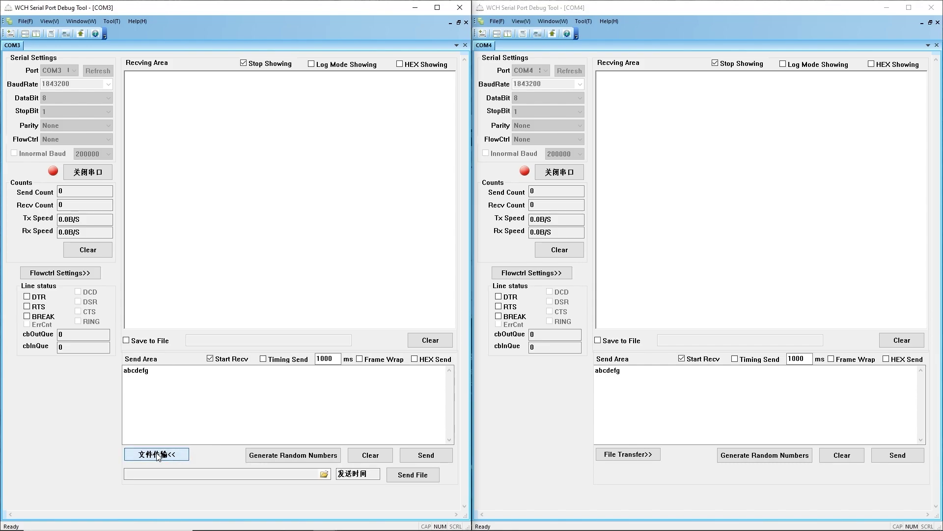
- Load Desktop\test.iso as the send file on COM3 and COM4 and start sending from both
{"action": "left_click", "coordinate": [324, 474]}
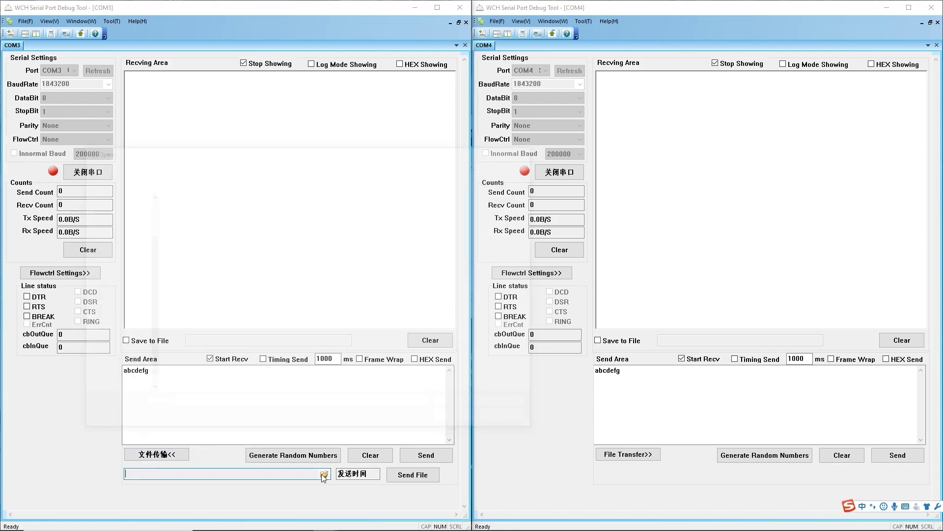
{"action": "left_click", "coordinate": [460, 420]}
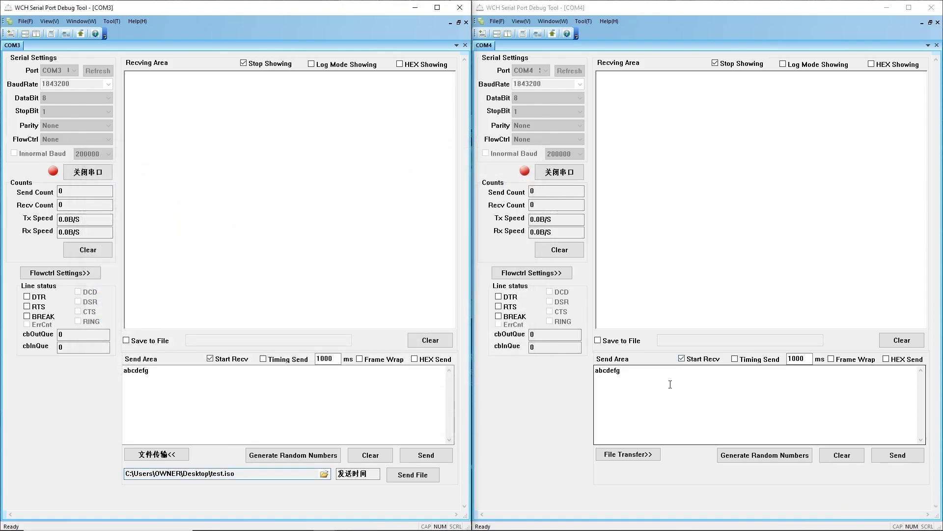
{"action": "left_click", "coordinate": [627, 454]}
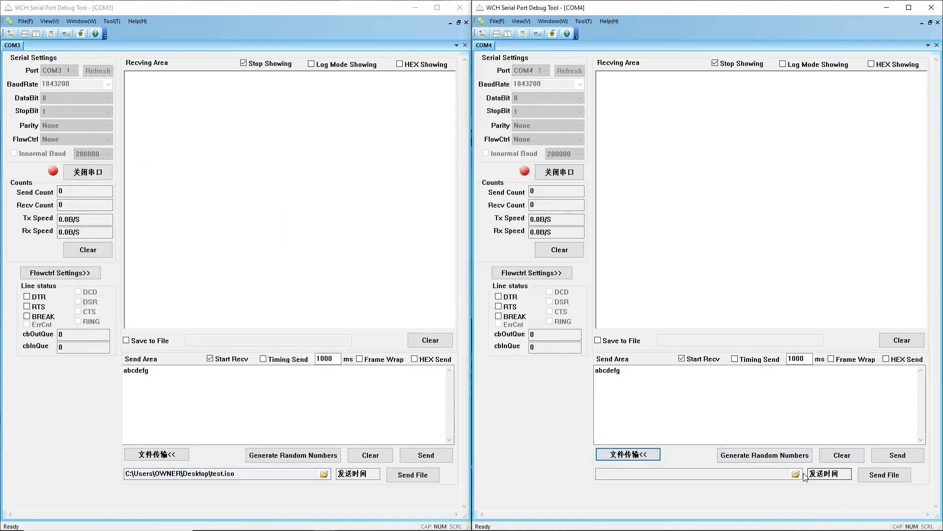
{"action": "left_click", "coordinate": [796, 474]}
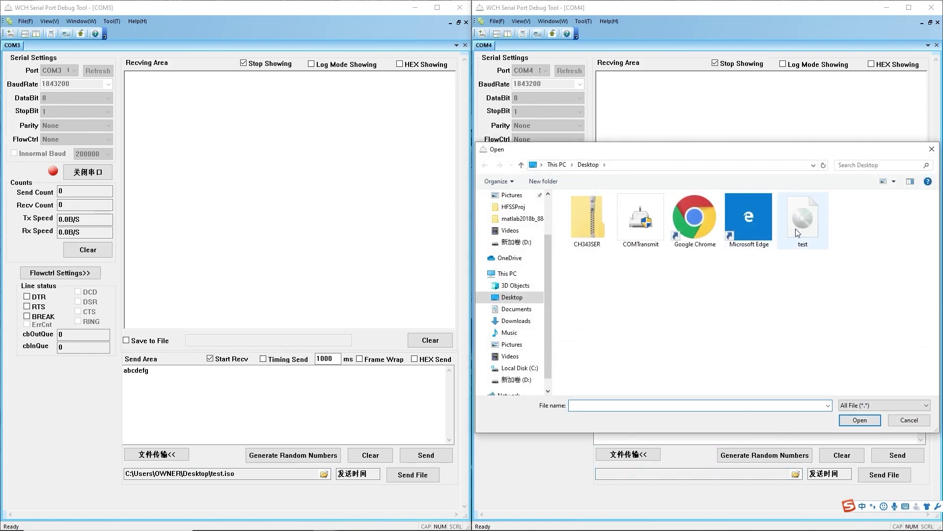
{"action": "left_click", "coordinate": [798, 232]}
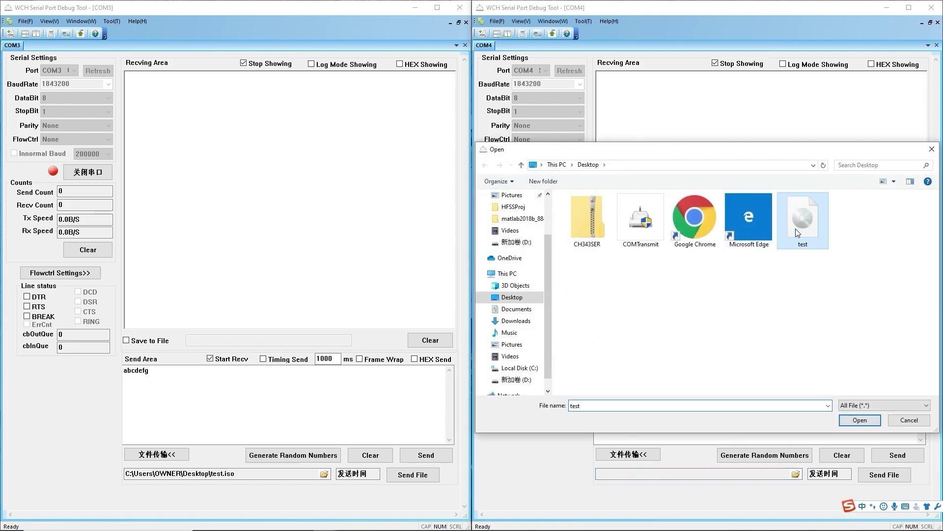
{"action": "left_click", "coordinate": [867, 422]}
{"action": "left_click", "coordinate": [423, 475]}
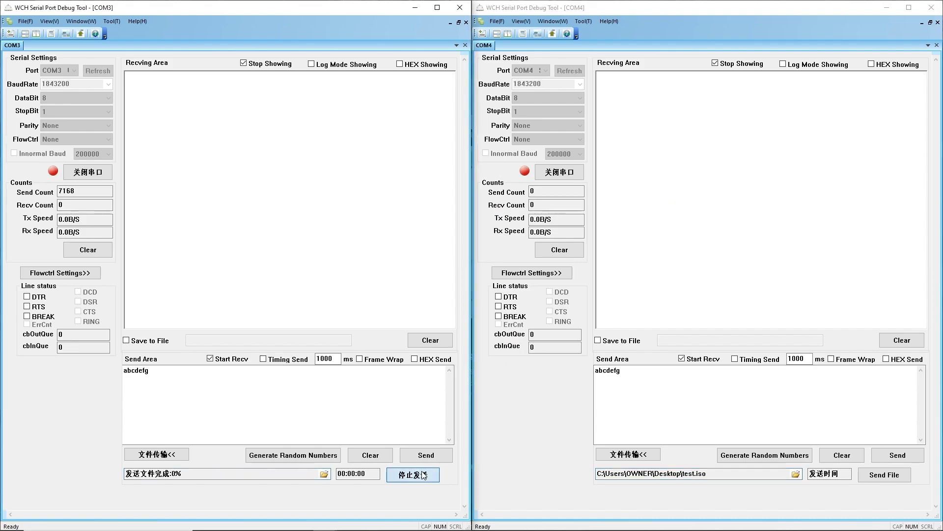
{"action": "left_click", "coordinate": [884, 475]}
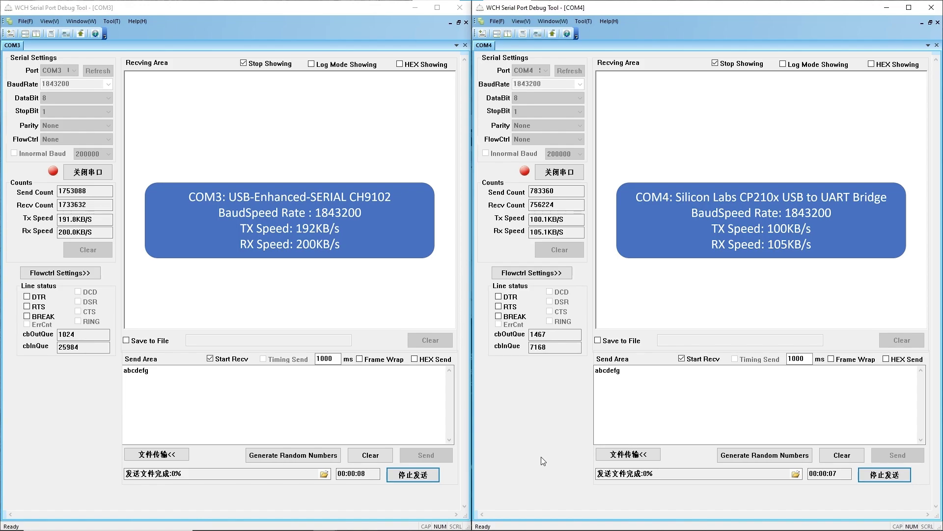
- Stop the test.iso transfers on COM3 and COM4, then close the COM3 port
{"action": "left_click", "coordinate": [420, 475]}
{"action": "left_click", "coordinate": [884, 475]}
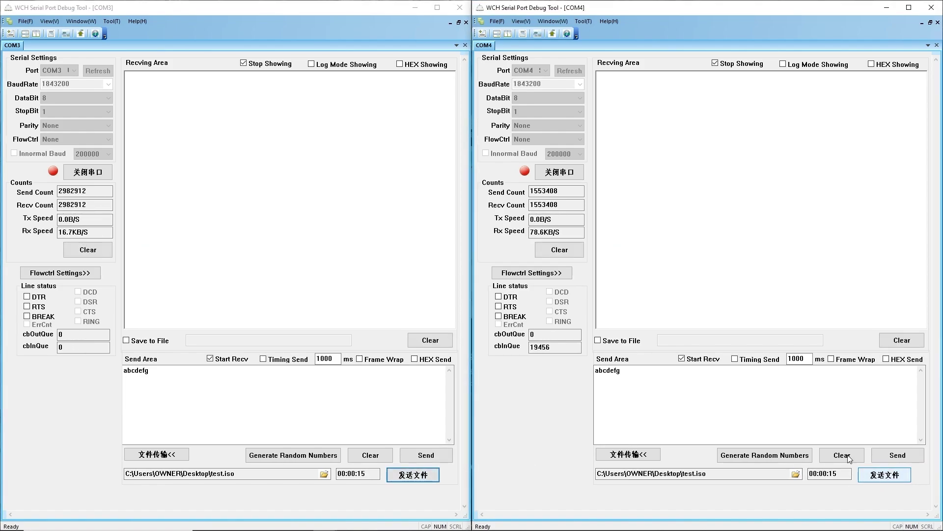
{"action": "left_click", "coordinate": [102, 170]}
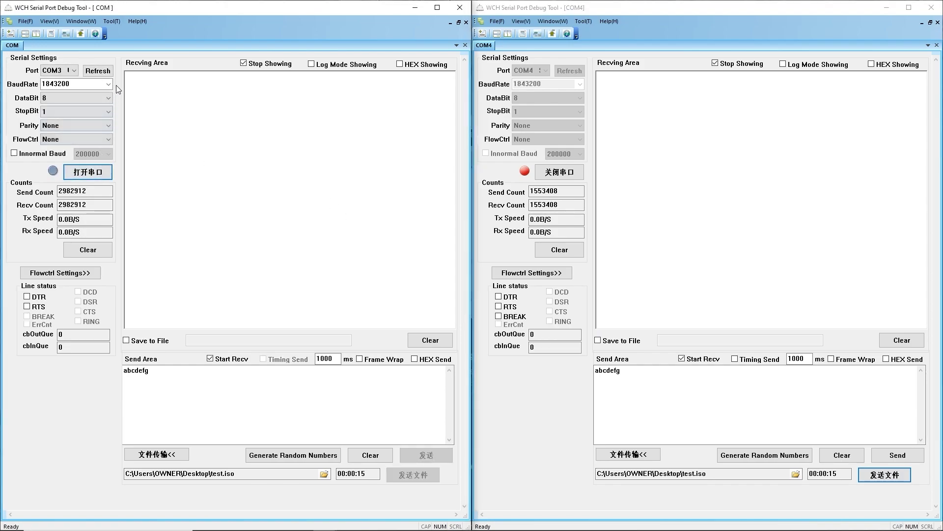
- Change COM3's baud rate to 4000000 and reopen the port
{"action": "double_click", "coordinate": [100, 84]}
{"action": "type", "text": "4000000"}
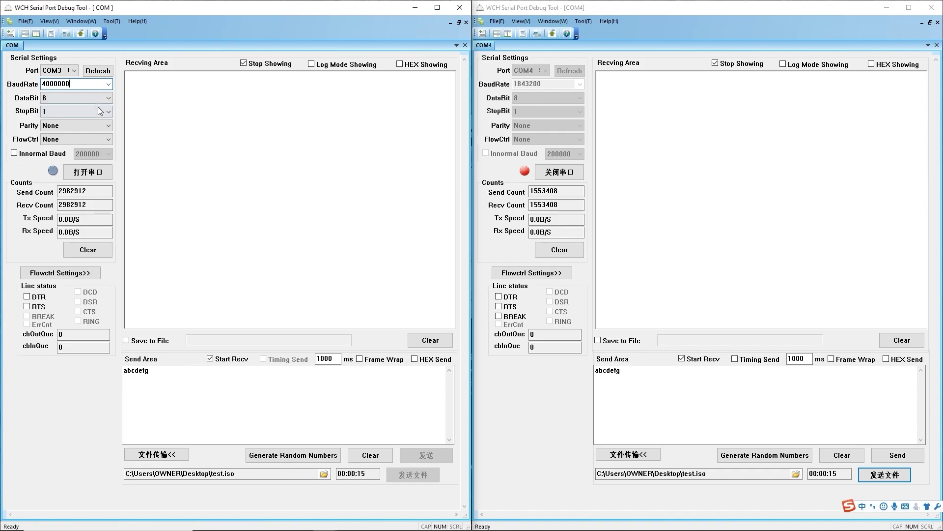
{"action": "left_click", "coordinate": [92, 172]}
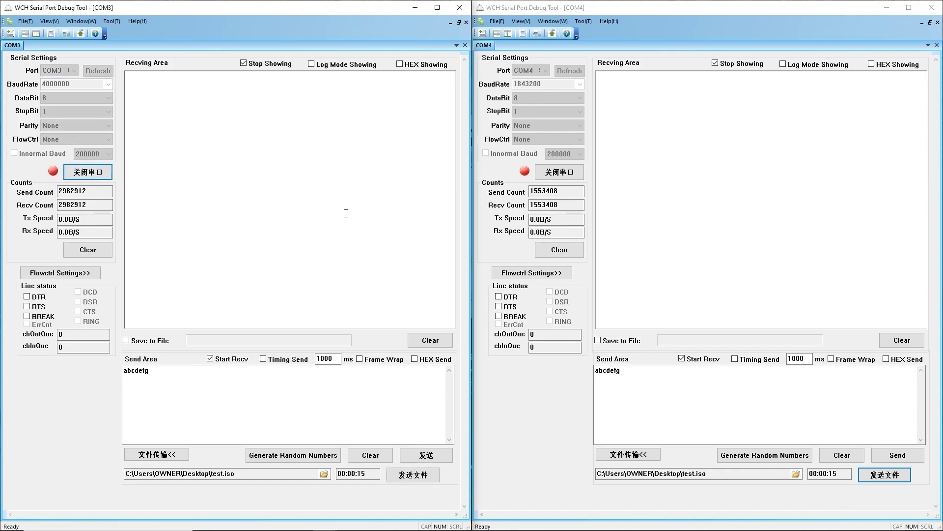
- Close COM4, set it to 4000000 baud, try reopening, and dismiss the open-failure error
{"action": "left_click", "coordinate": [560, 172]}
{"action": "left_click", "coordinate": [570, 84]}
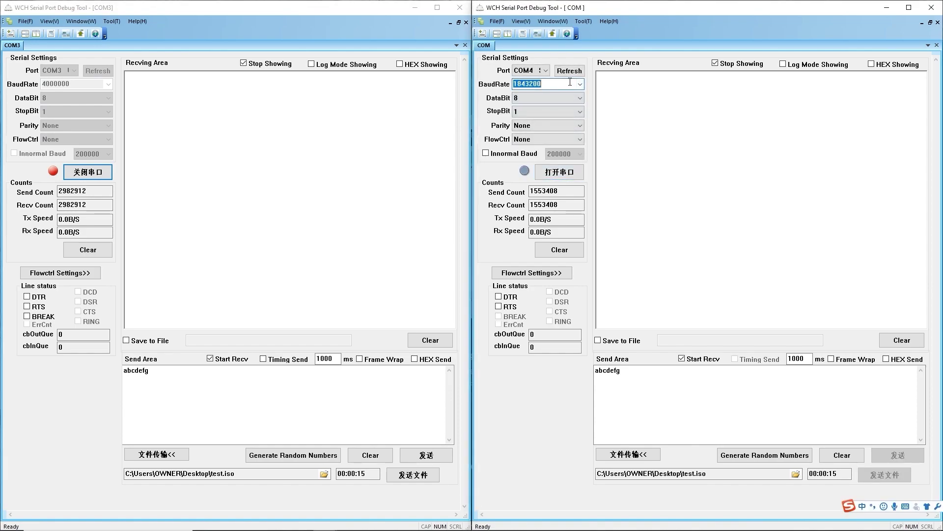
{"action": "type", "text": "4000000"}
{"action": "left_click", "coordinate": [561, 172]}
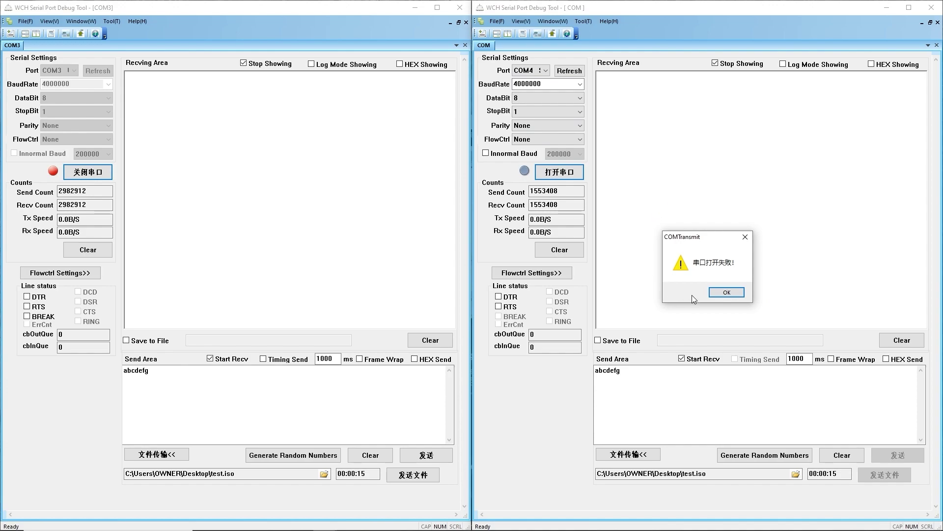
{"action": "left_click", "coordinate": [727, 294]}
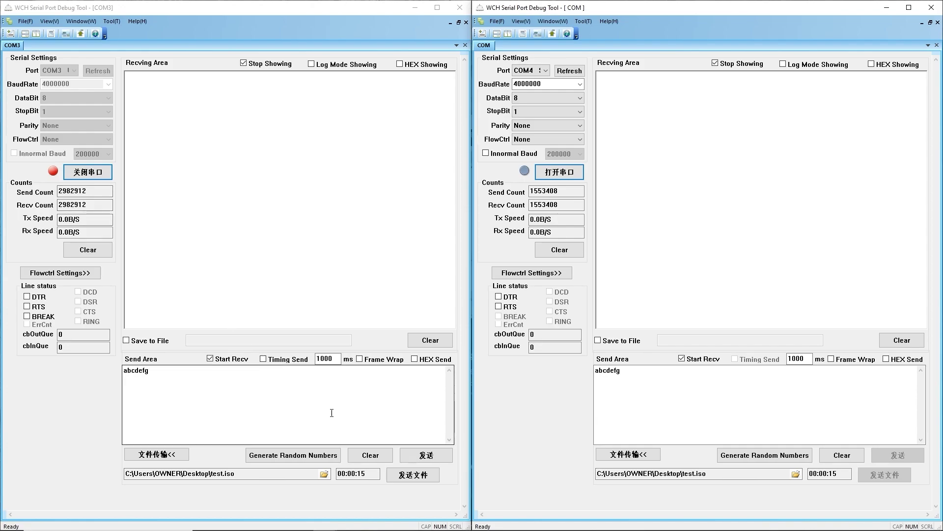
- Start sending test.iso from COM3 at 4000000 baud
{"action": "left_click", "coordinate": [410, 477]}
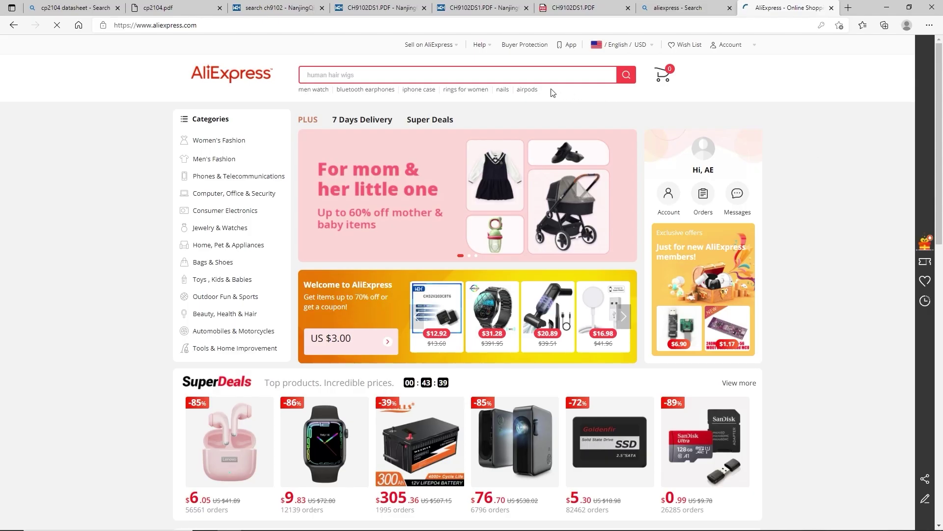
- Search AliExpress for 'ch9102' and open the WCH Official Store under the CH9102F listing
{"action": "type", "text": "ch"}
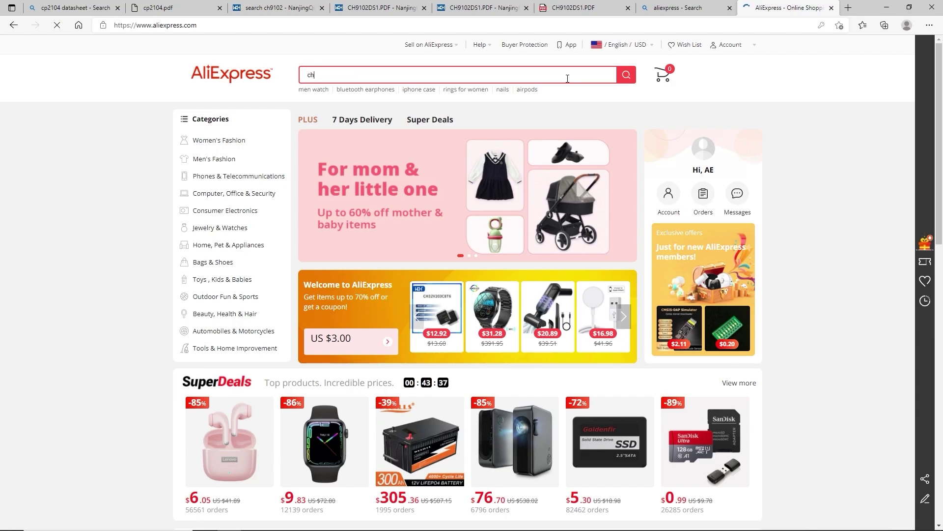
{"action": "type", "text": "9102"}
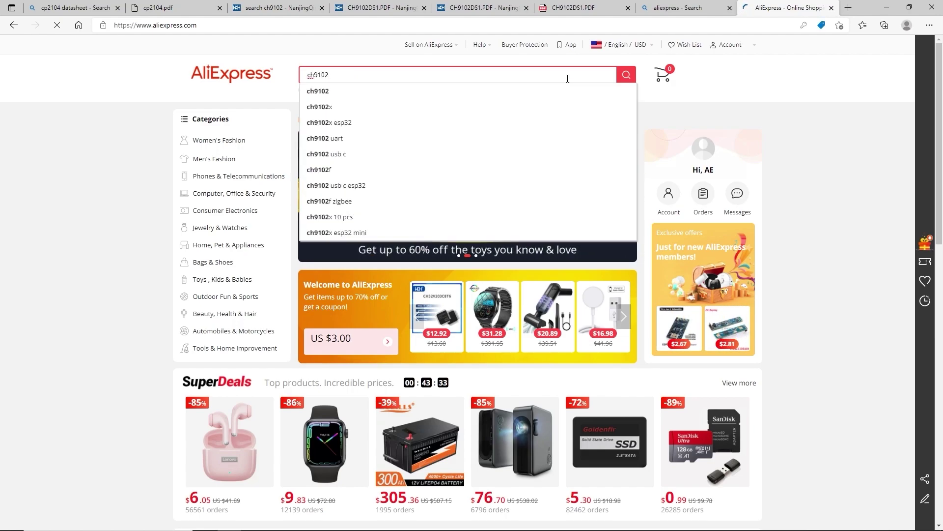
{"action": "key", "text": "Return"}
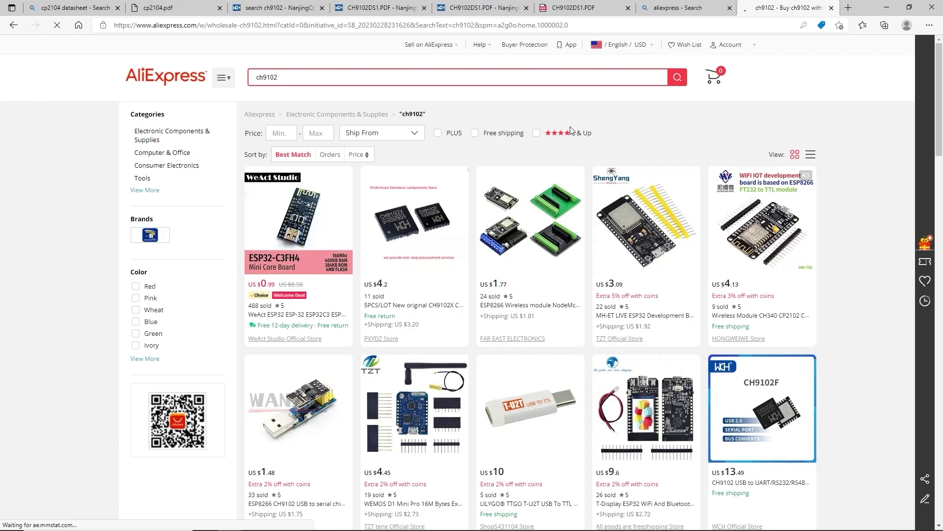
{"action": "scroll", "coordinate": [573, 184], "scroll_direction": "down", "scroll_amount": 2}
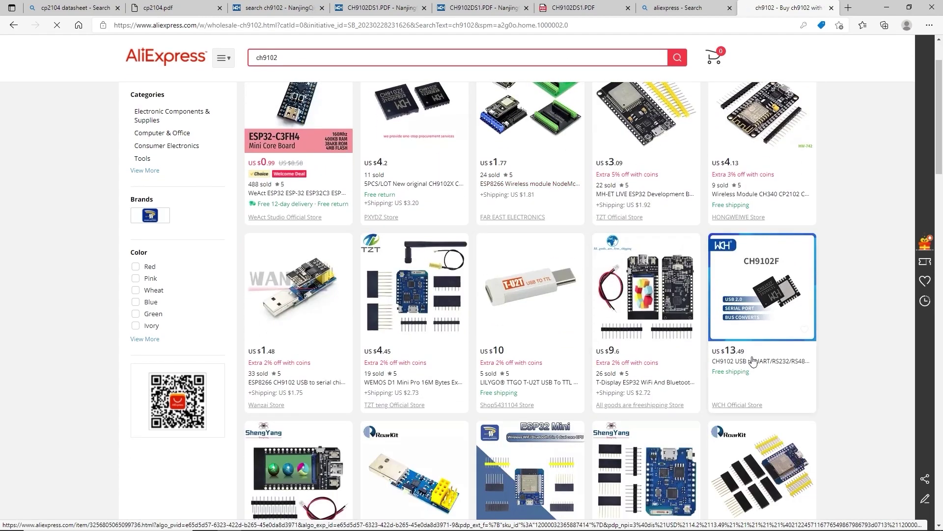
{"action": "left_click", "coordinate": [744, 405]}
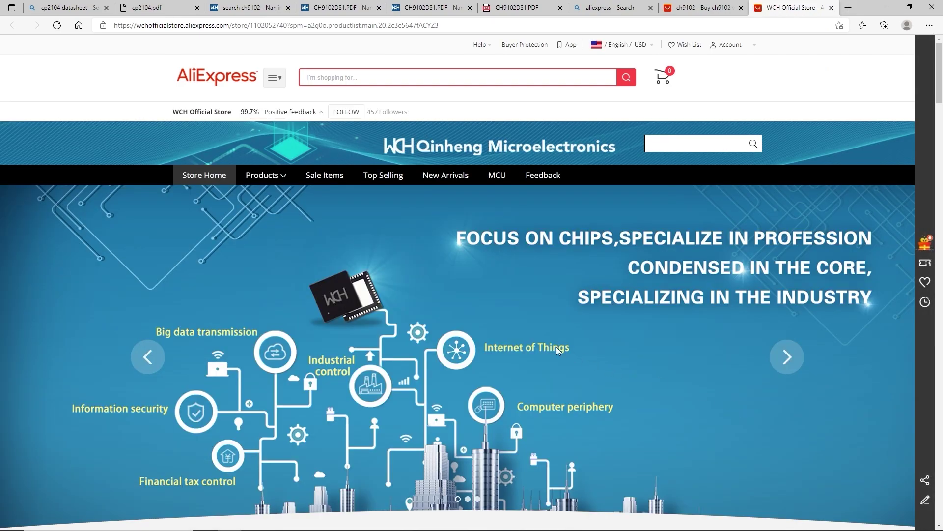
- Search the WCH store for 'ch9102' and open the CH9102 10Pcs/Lot bridge chip listing at US $13.49
{"action": "scroll", "coordinate": [556, 307], "scroll_direction": "down", "scroll_amount": 10}
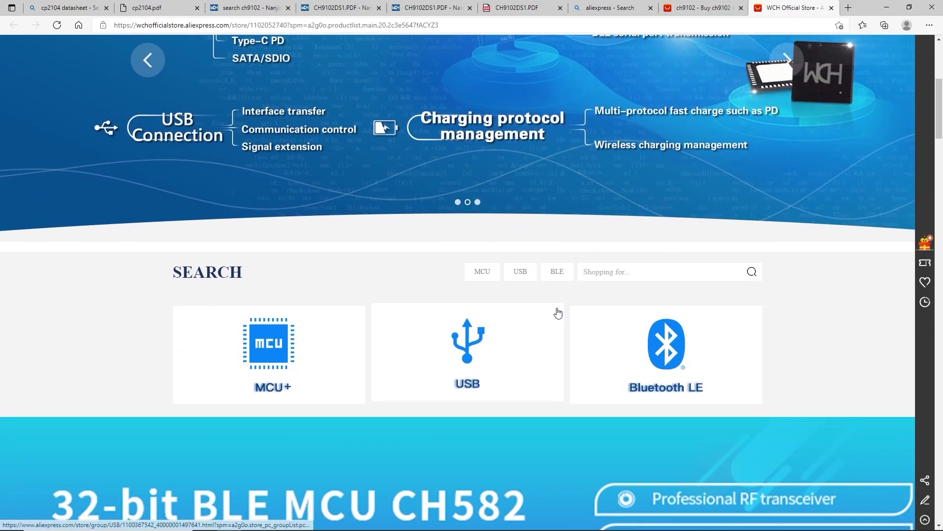
{"action": "scroll", "coordinate": [558, 312], "scroll_direction": "down", "scroll_amount": 5}
{"action": "scroll", "coordinate": [558, 312], "scroll_direction": "up", "scroll_amount": 15}
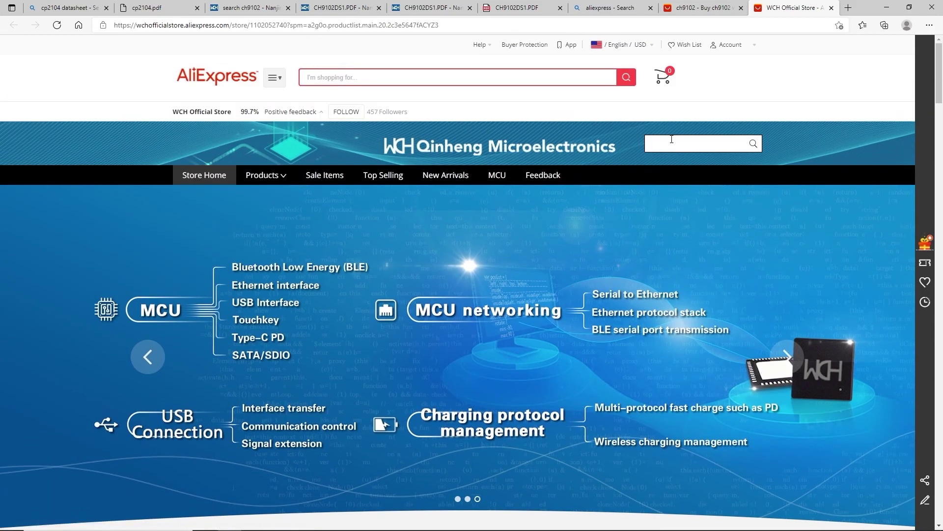
{"action": "type", "text": "ch"}
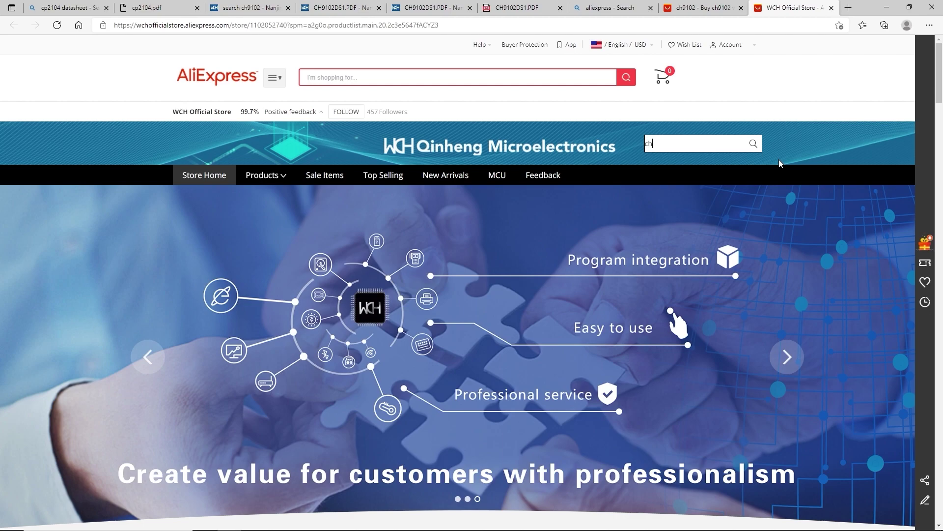
{"action": "type", "text": "9102"}
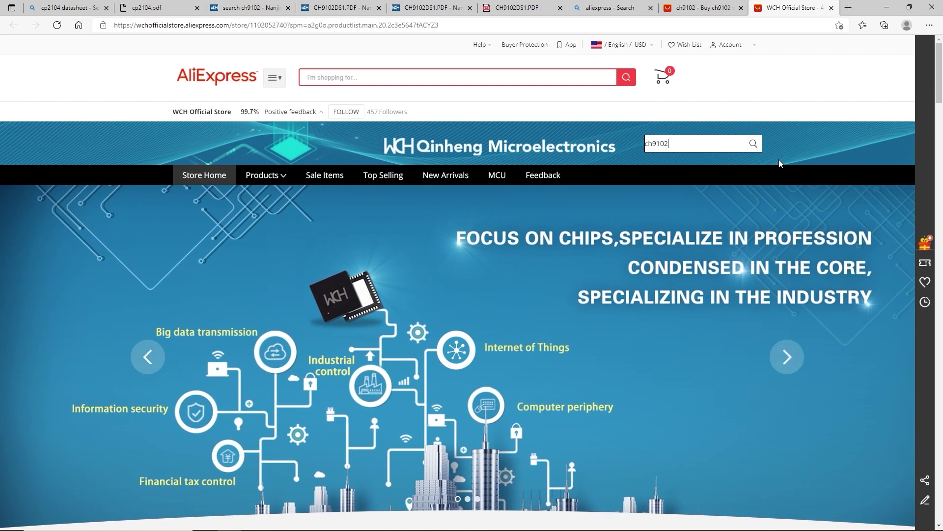
{"action": "key", "text": "Return"}
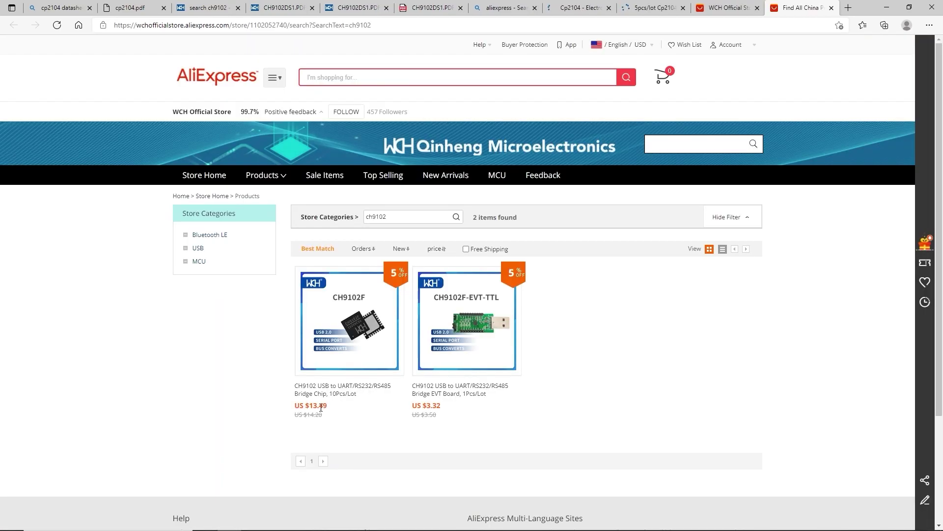
{"action": "left_click", "coordinate": [374, 389]}
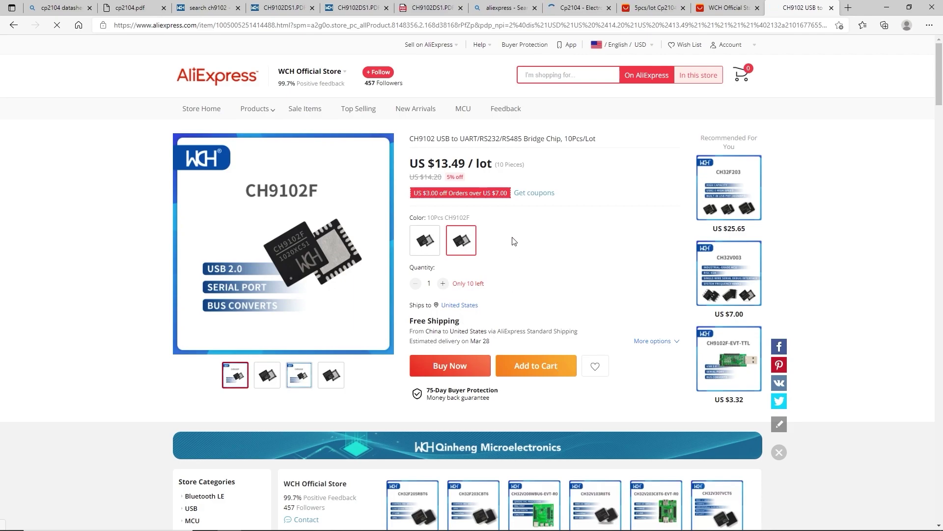
{"action": "left_click_drag", "start_coordinate": [461, 322], "coordinate": [410, 323]}
{"action": "left_click", "coordinate": [612, 234]}
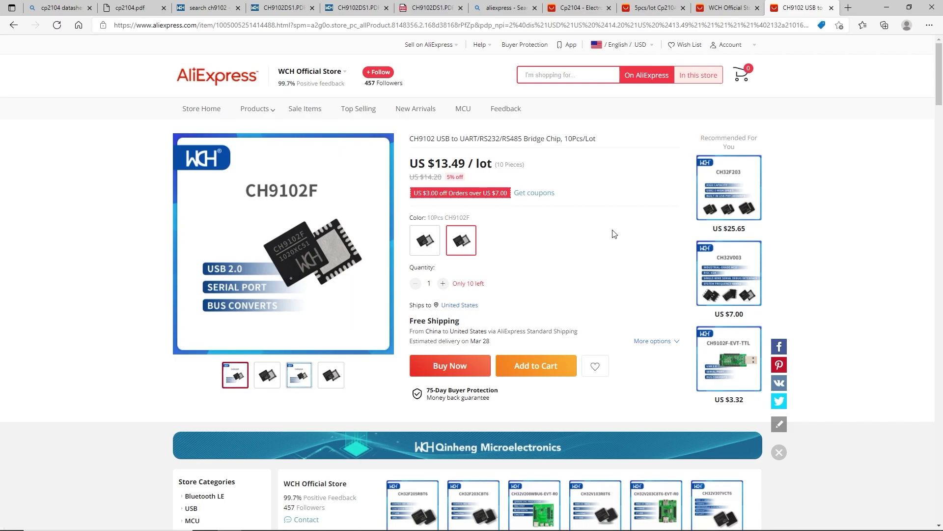